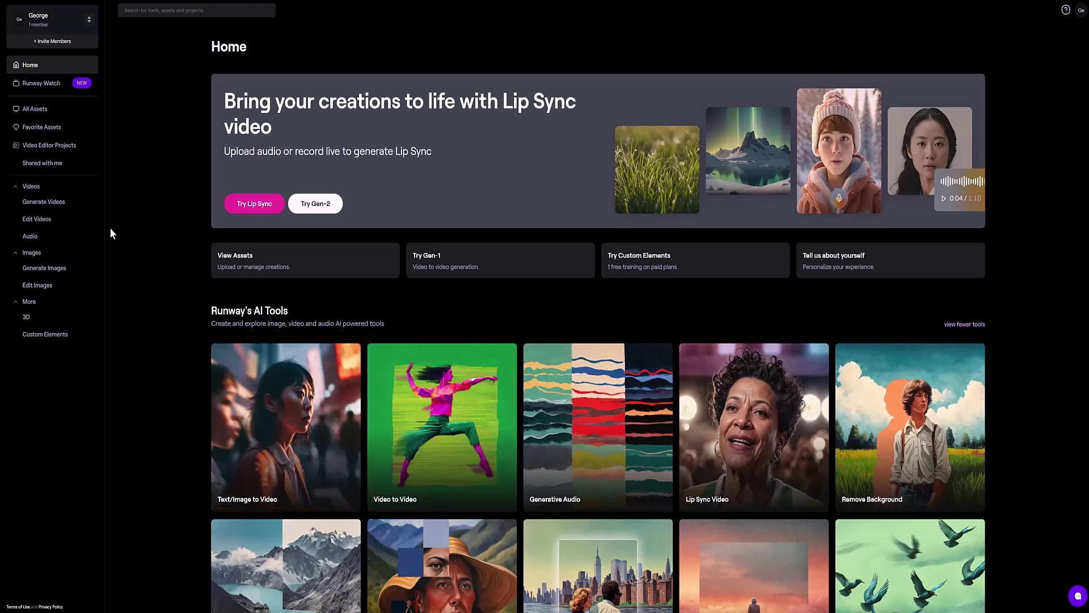
# Load the sunset balloon image 01.jpg from Runway > Picture into Text/Image to Video
pyautogui.click(309, 435)
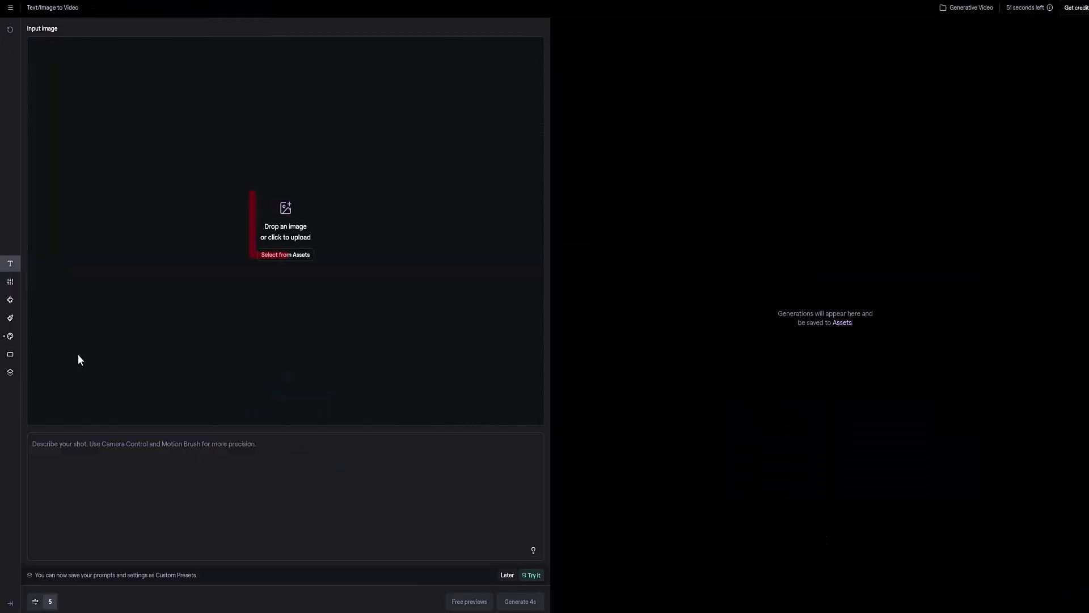
pyautogui.click(286, 208)
pyautogui.doubleClick(447, 189)
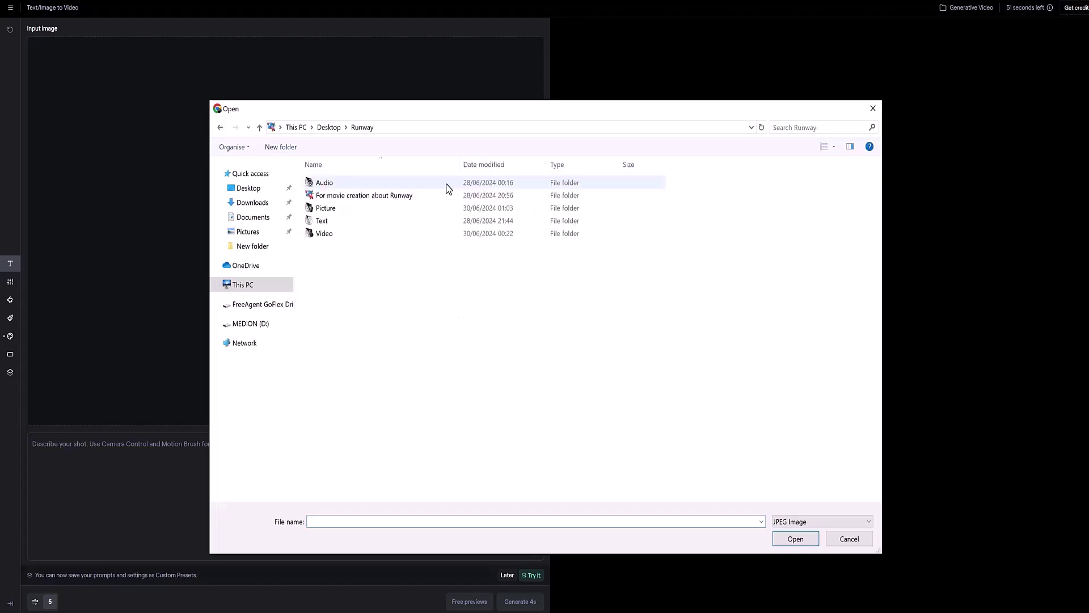
pyautogui.doubleClick(322, 207)
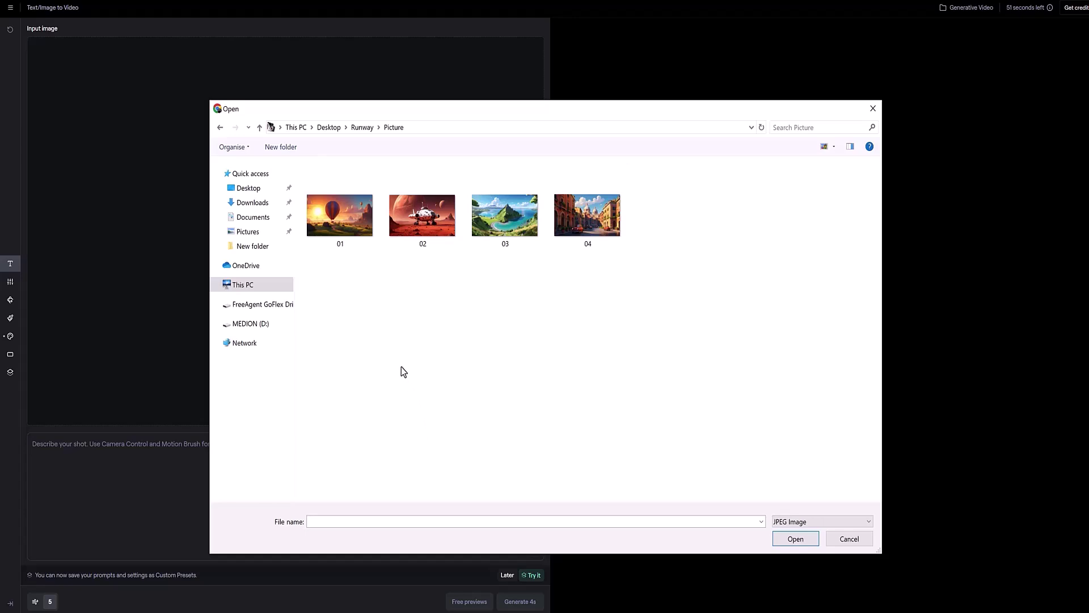
pyautogui.doubleClick(348, 216)
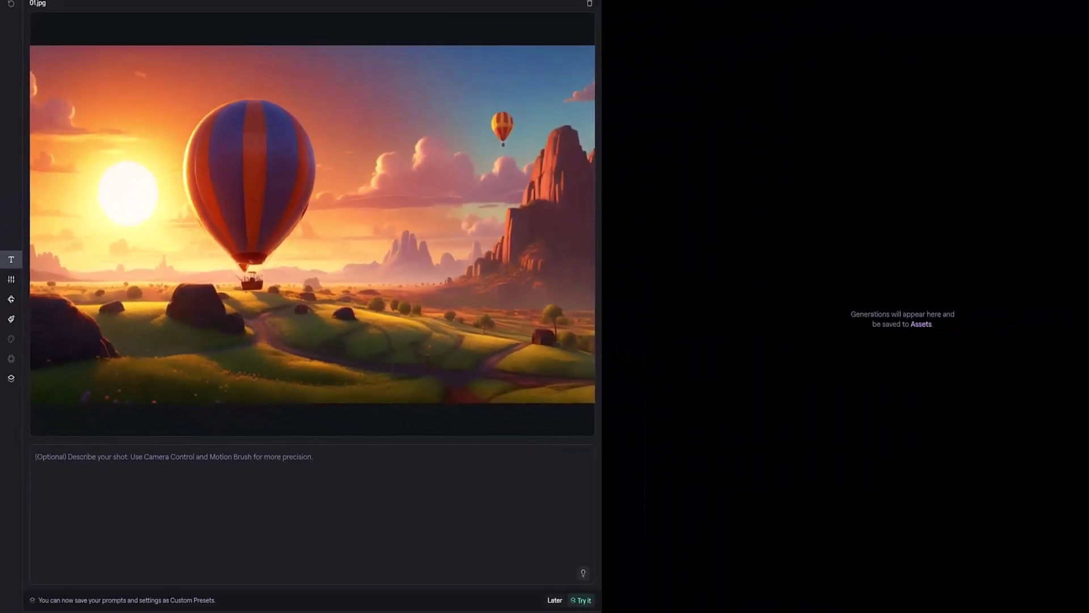
# Paint the large and small balloons with Motion Brush 1 and set a rightward horizontal drift
pyautogui.click(10, 319)
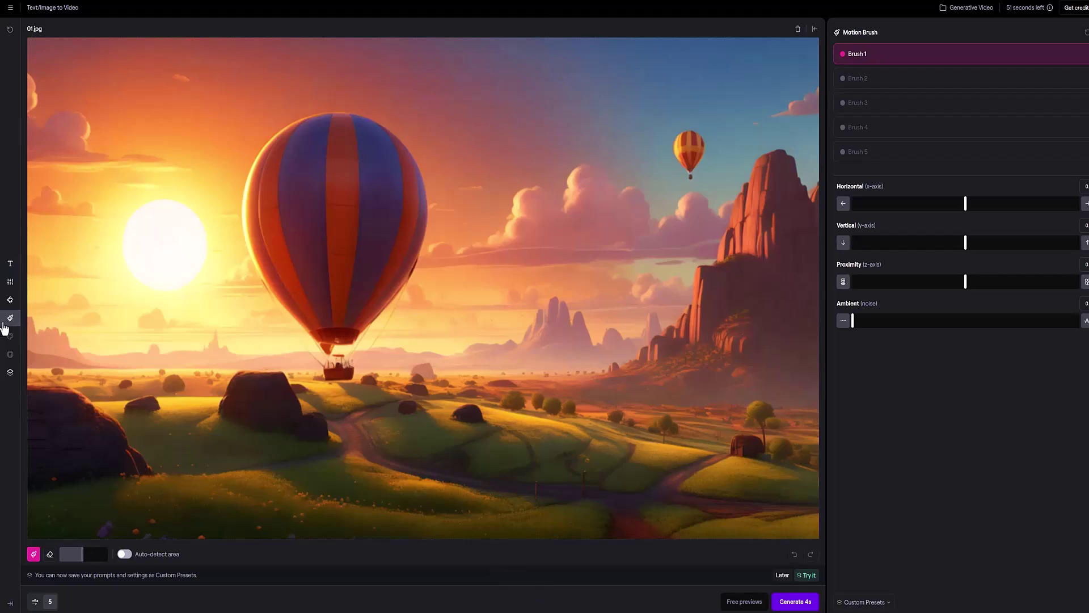
pyautogui.moveTo(292, 298)
pyautogui.mouseDown()
pyautogui.moveTo(372, 299)
pyautogui.moveTo(364, 231)
pyautogui.mouseUp()
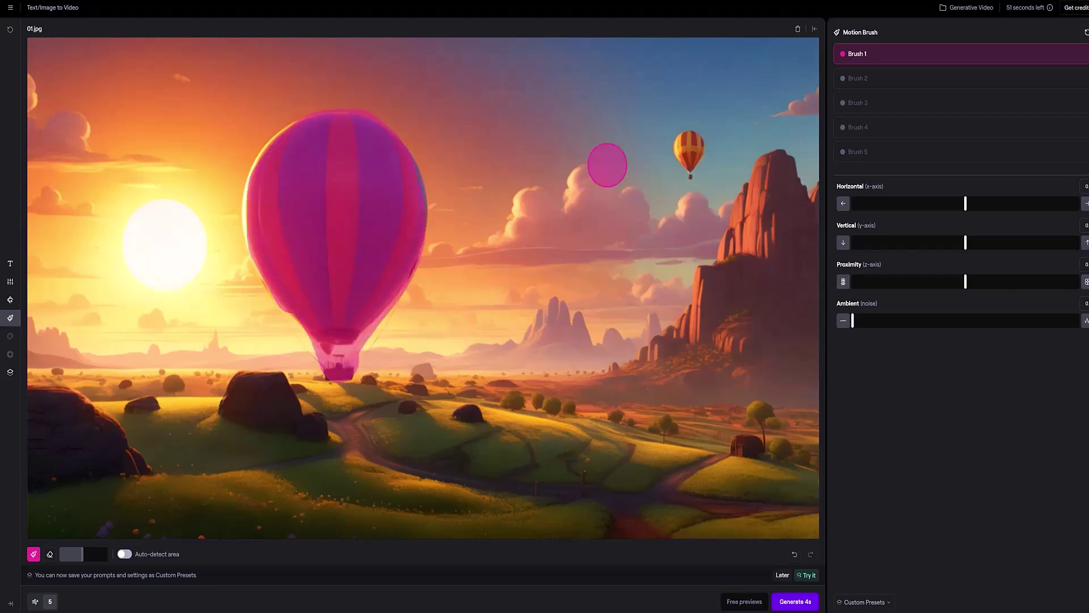
pyautogui.moveTo(683, 136); pyautogui.dragTo(687, 169)
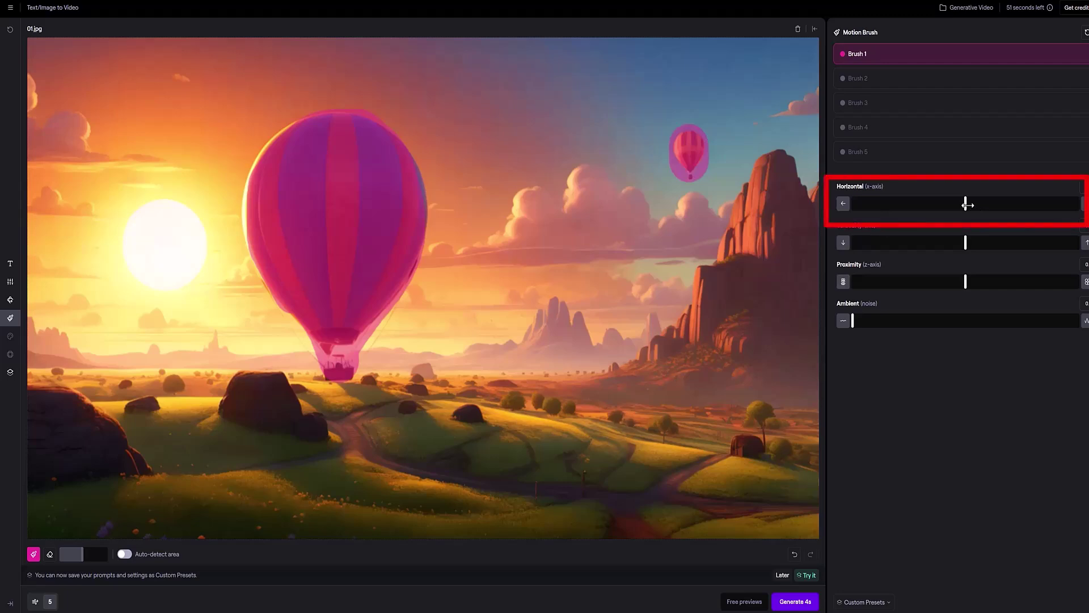
pyautogui.click(966, 204)
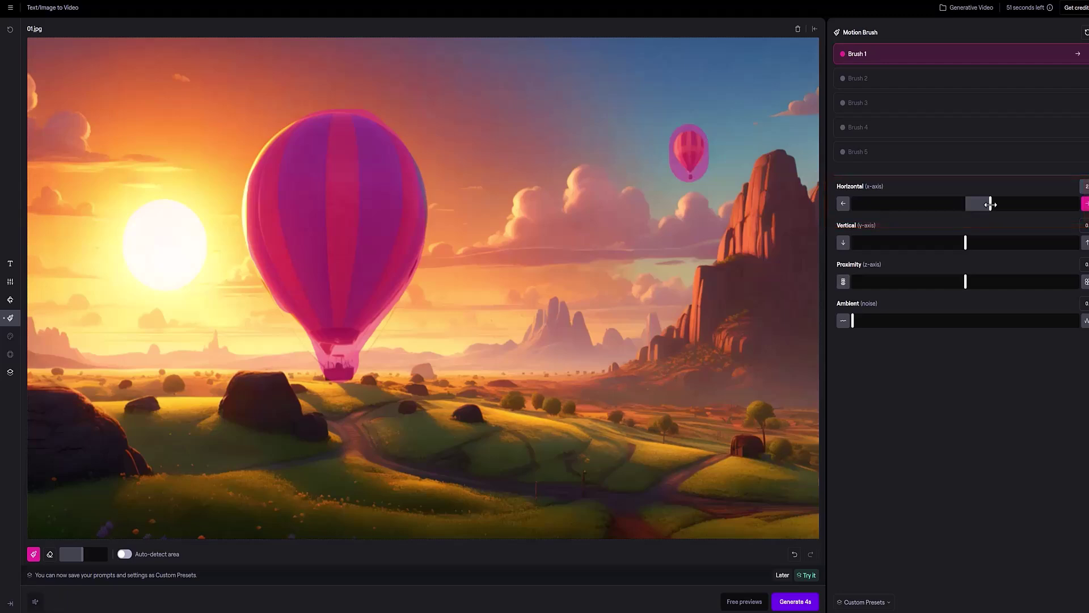
pyautogui.click(856, 82)
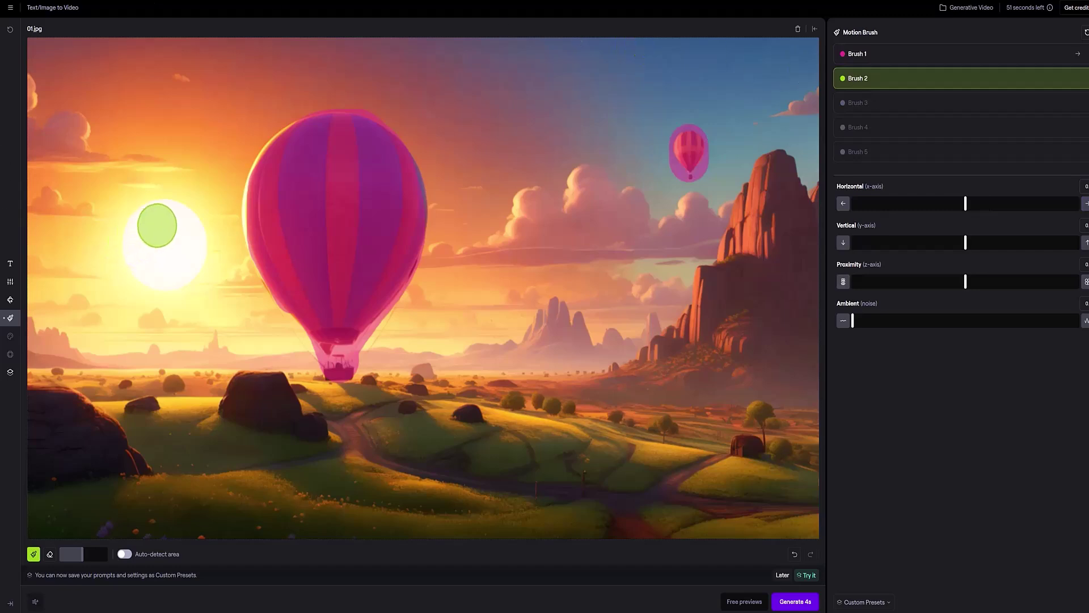
# Paint the sun with Brush 2 and lower the Vertical slider so it sinks downward
pyautogui.moveTo(150, 217); pyautogui.dragTo(166, 241)
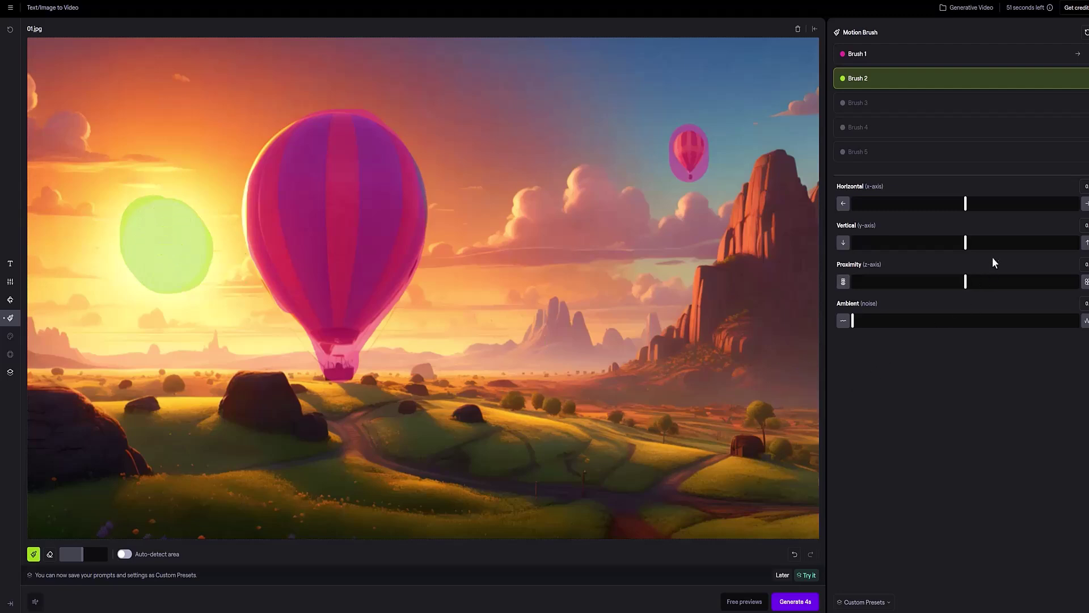
pyautogui.moveTo(963, 245); pyautogui.dragTo(949, 245)
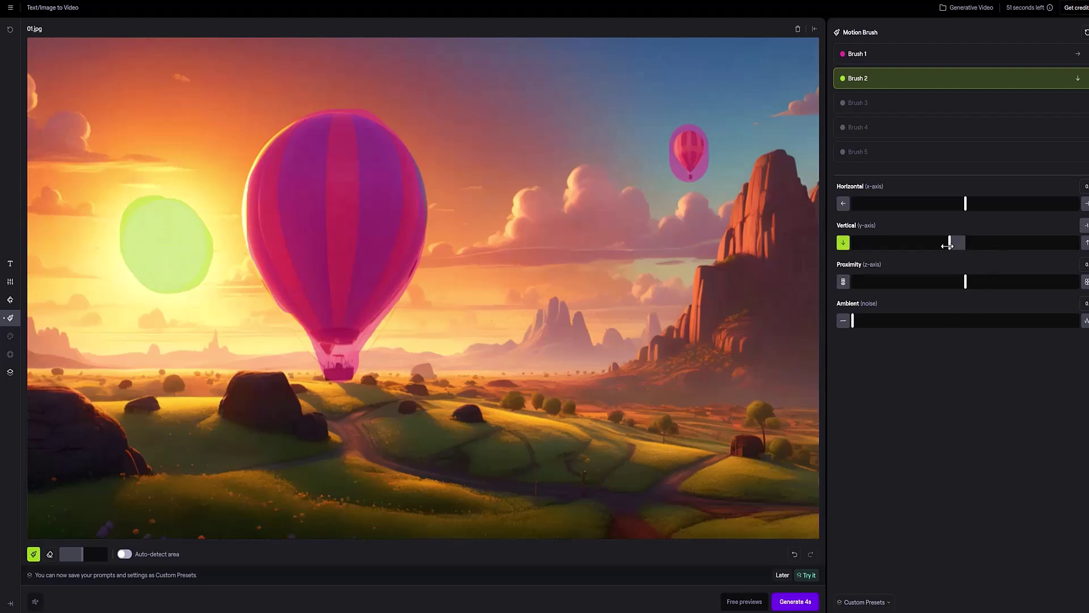
# Paint the mid-sky, left-edge and top-right clouds with Brush 3, drifting right and slightly down
pyautogui.click(856, 106)
pyautogui.moveTo(460, 250); pyautogui.dragTo(671, 233)
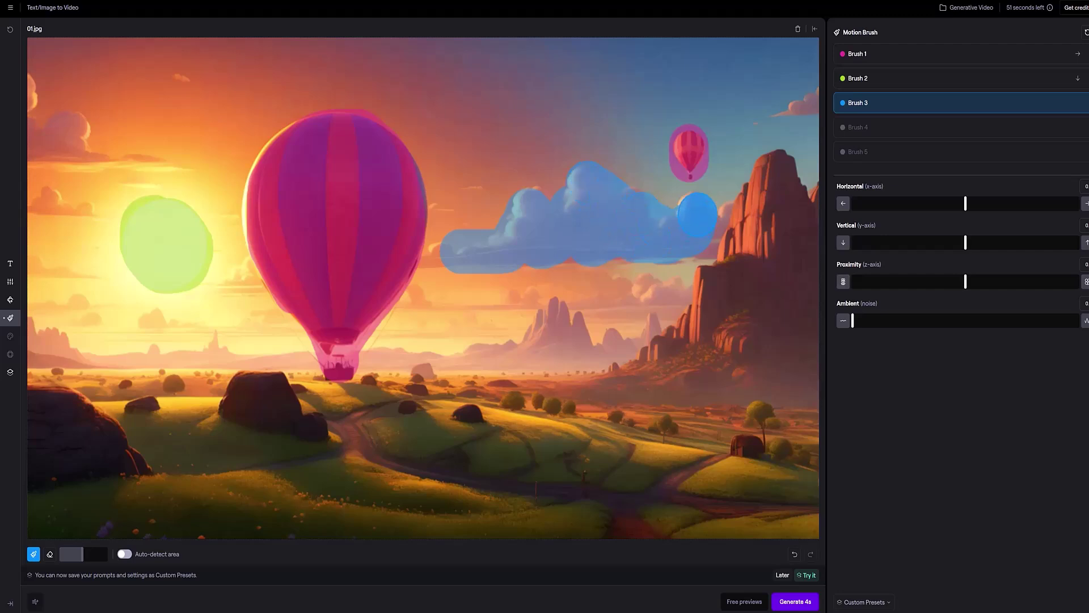
pyautogui.moveTo(671, 233); pyautogui.dragTo(709, 204)
pyautogui.moveTo(40, 139); pyautogui.dragTo(122, 145)
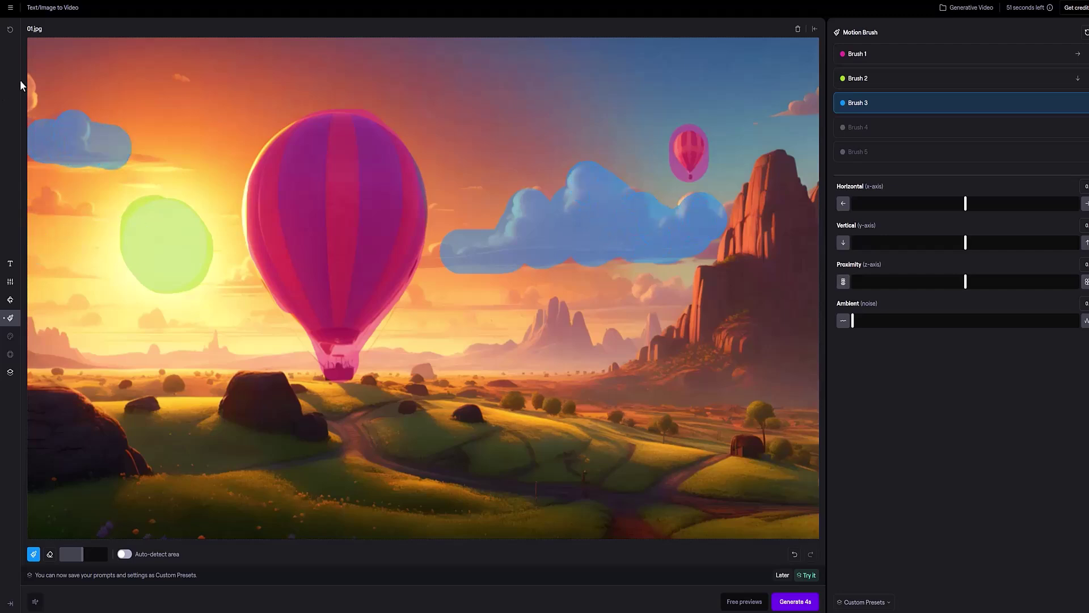
pyautogui.moveTo(37, 63); pyautogui.dragTo(34, 108)
pyautogui.moveTo(34, 204); pyautogui.dragTo(111, 207)
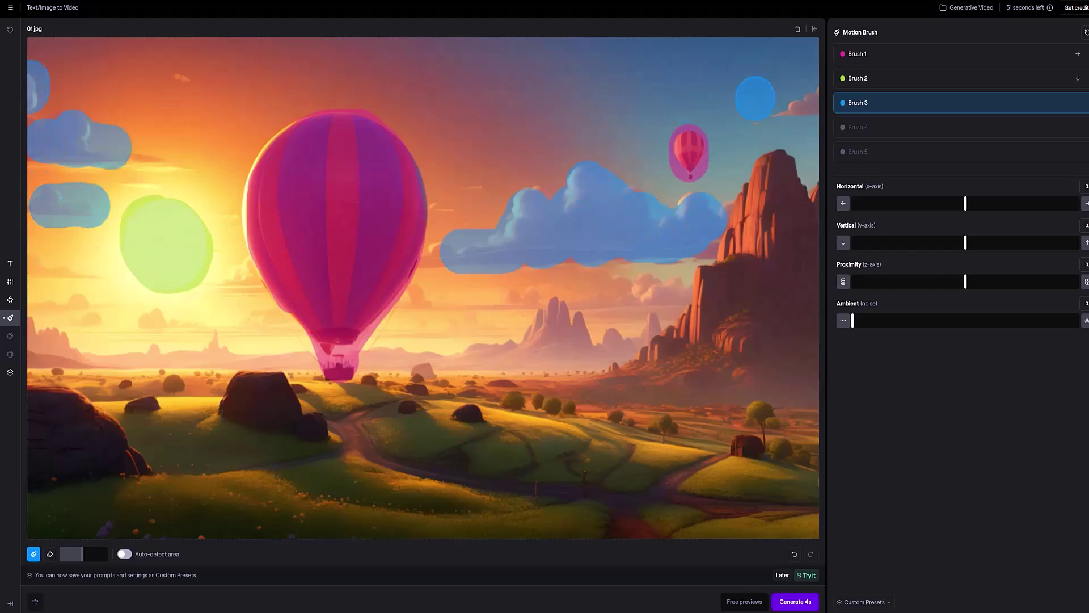
pyautogui.moveTo(752, 102); pyautogui.dragTo(805, 99)
pyautogui.moveTo(965, 203); pyautogui.dragTo(982, 205)
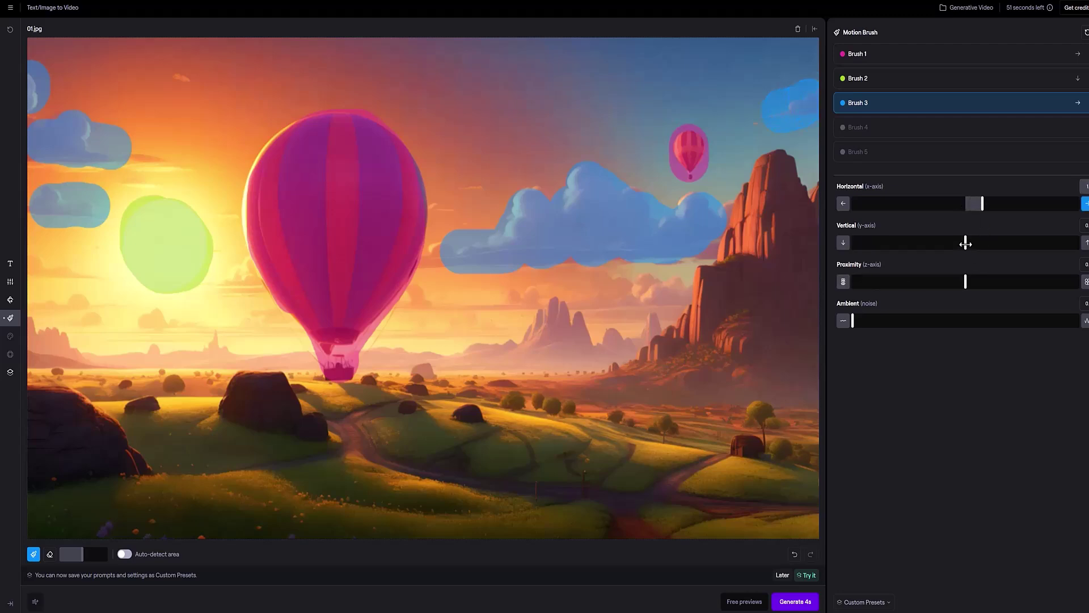
pyautogui.moveTo(965, 243); pyautogui.dragTo(956, 243)
# Paint the lower-left meadow and path shadows with Brush 4, drifting right
pyautogui.click(858, 128)
pyautogui.moveTo(161, 445); pyautogui.dragTo(446, 502)
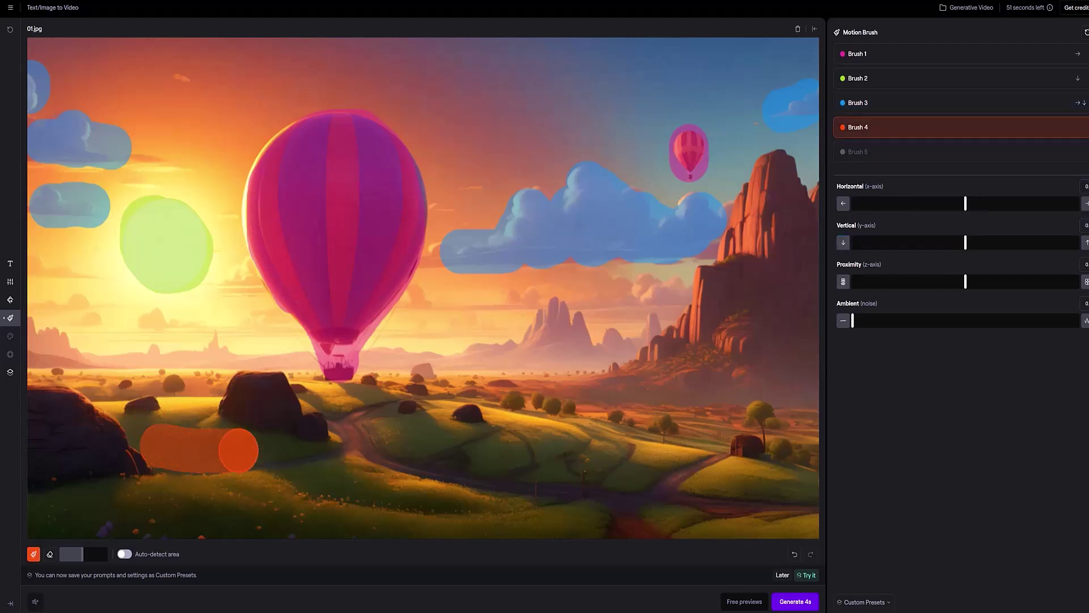
pyautogui.moveTo(386, 421); pyautogui.dragTo(540, 450)
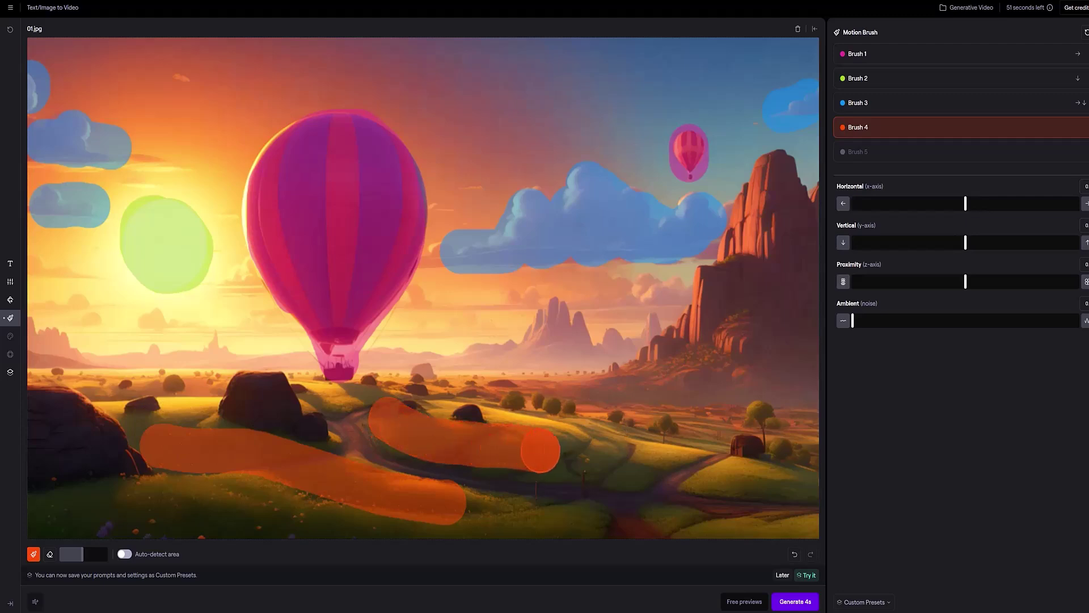
pyautogui.moveTo(965, 204); pyautogui.dragTo(977, 204)
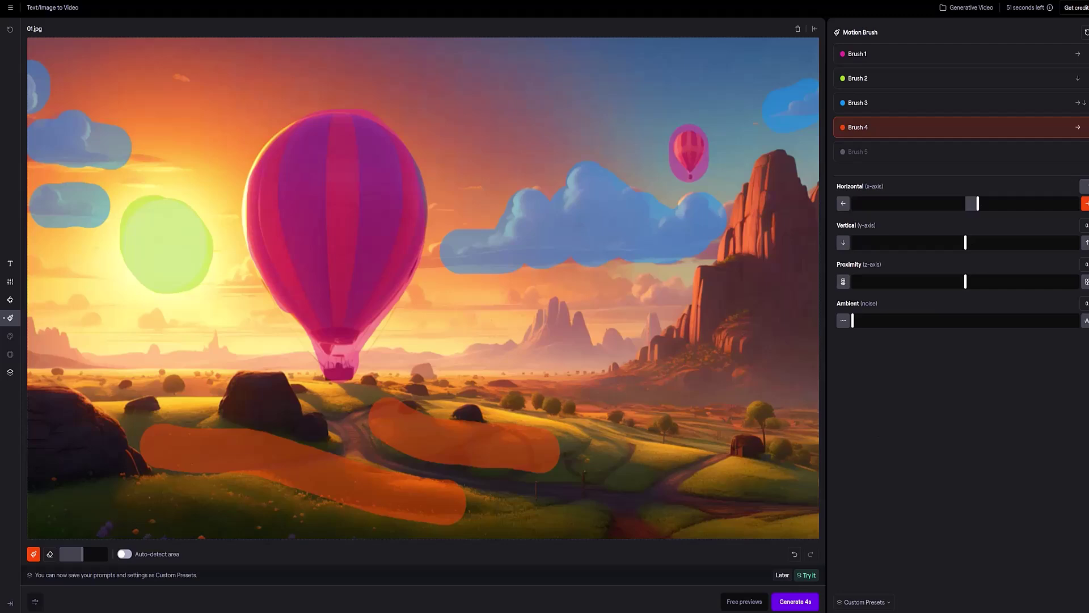
# Generate the 4-second video, then go to the All Assets library
pyautogui.click(801, 603)
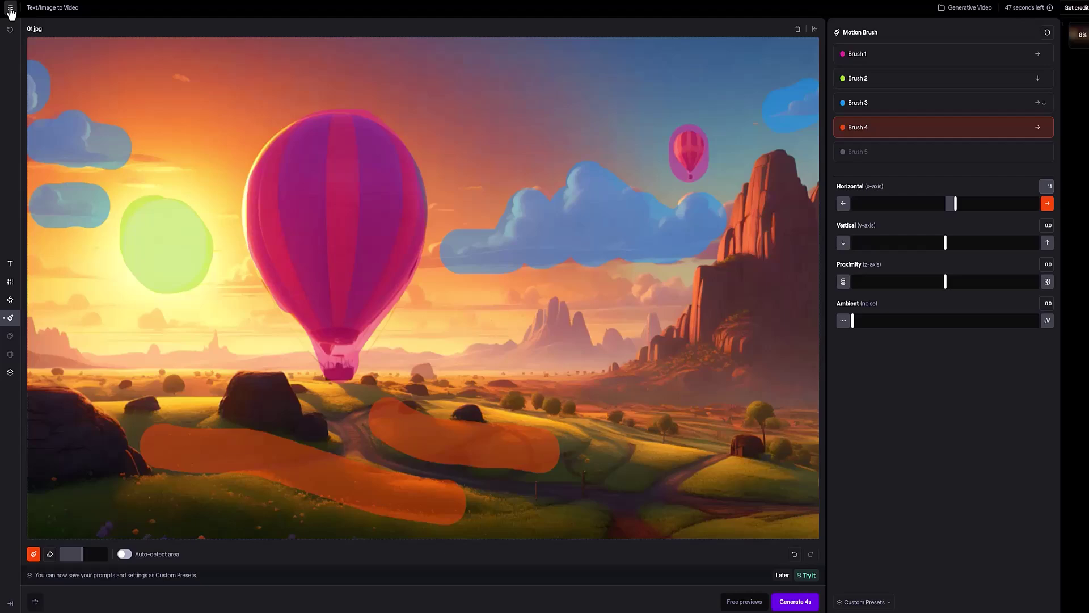
pyautogui.click(10, 9)
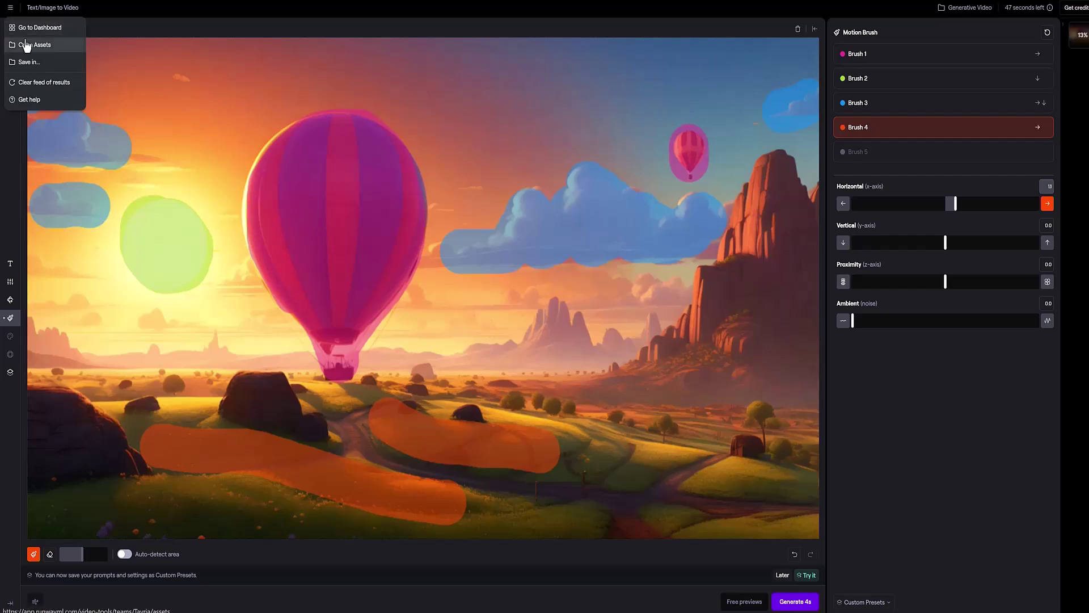
pyautogui.click(31, 44)
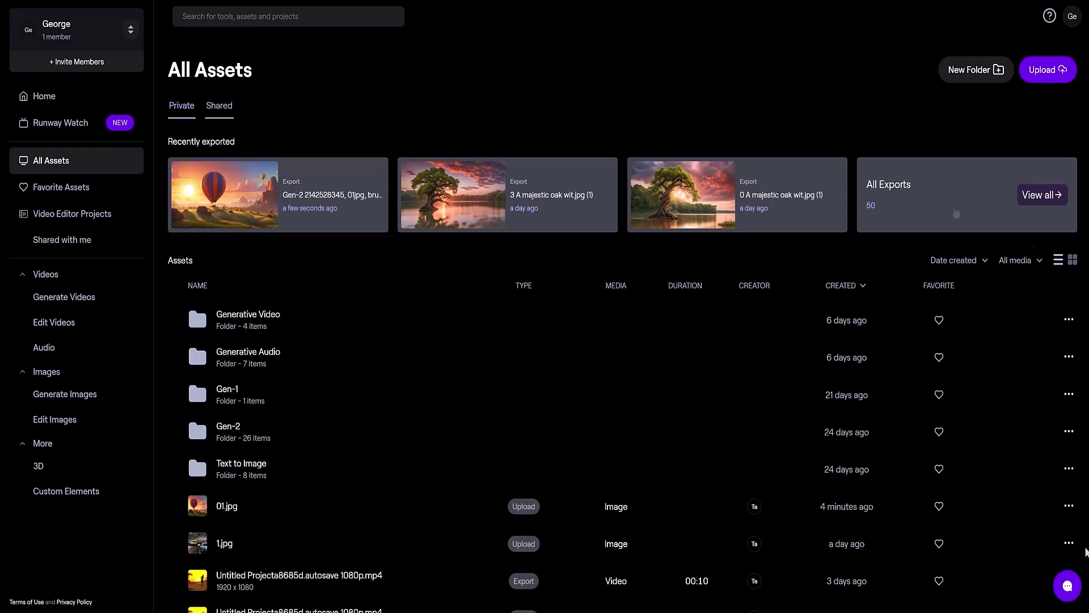
# Preview the new Gen-2 balloon video export from All Assets
pyautogui.click(244, 204)
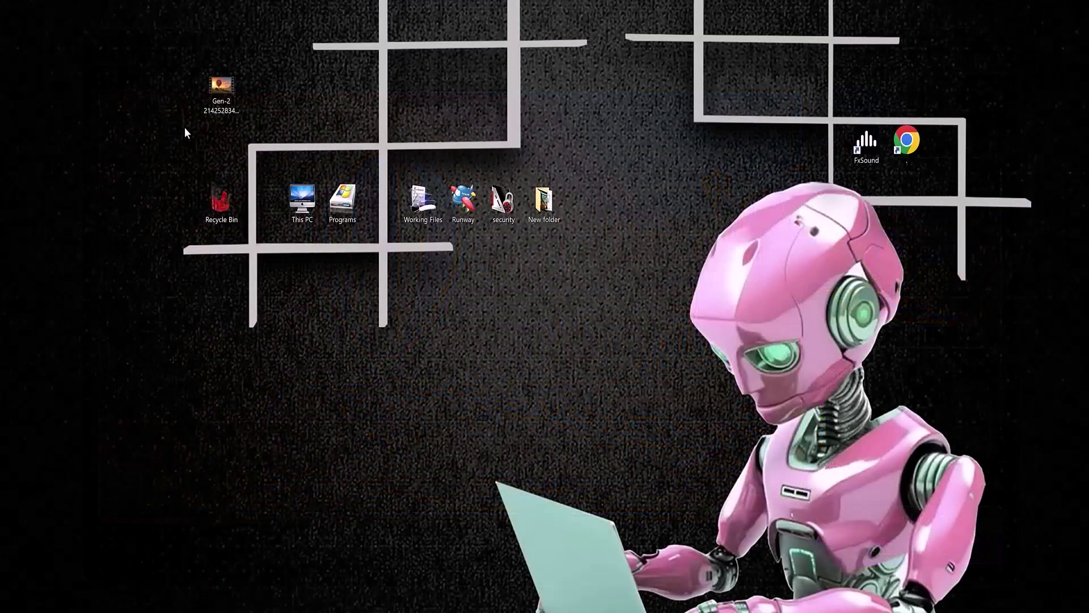
# Play the downloaded Gen-2 balloon video from the desktop in Media Player
pyautogui.doubleClick(221, 81)
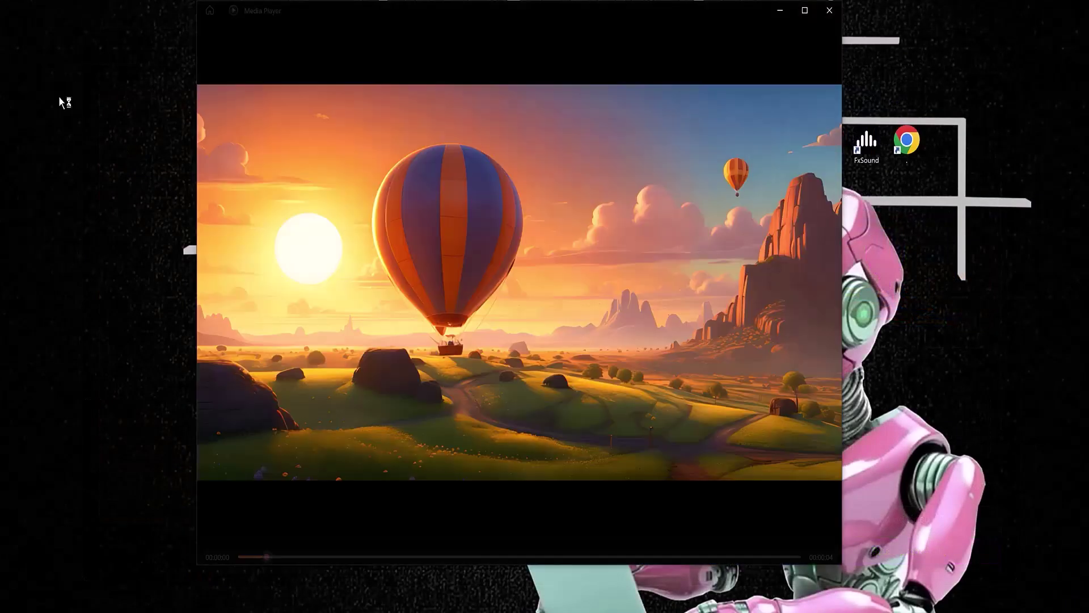